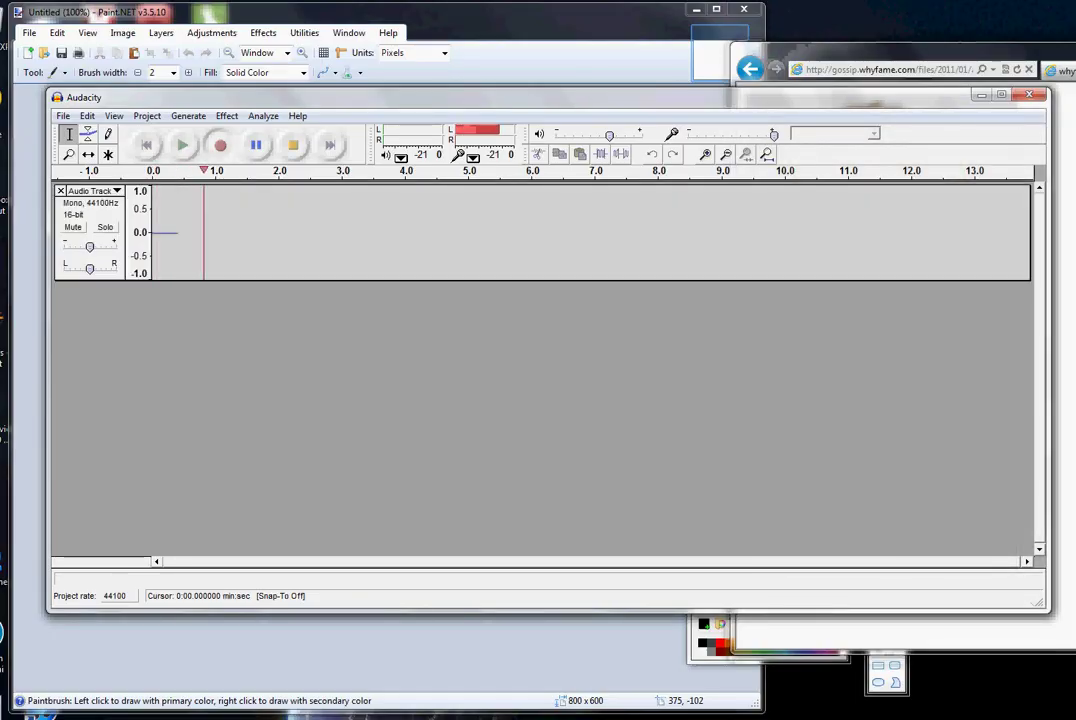
- Switch to Paint.NET and place the Tools window beside the blank canvas, just above the Colors window
{"action": "key", "text": "alt+Tab"}
{"action": "key", "text": "alt+Tab"}
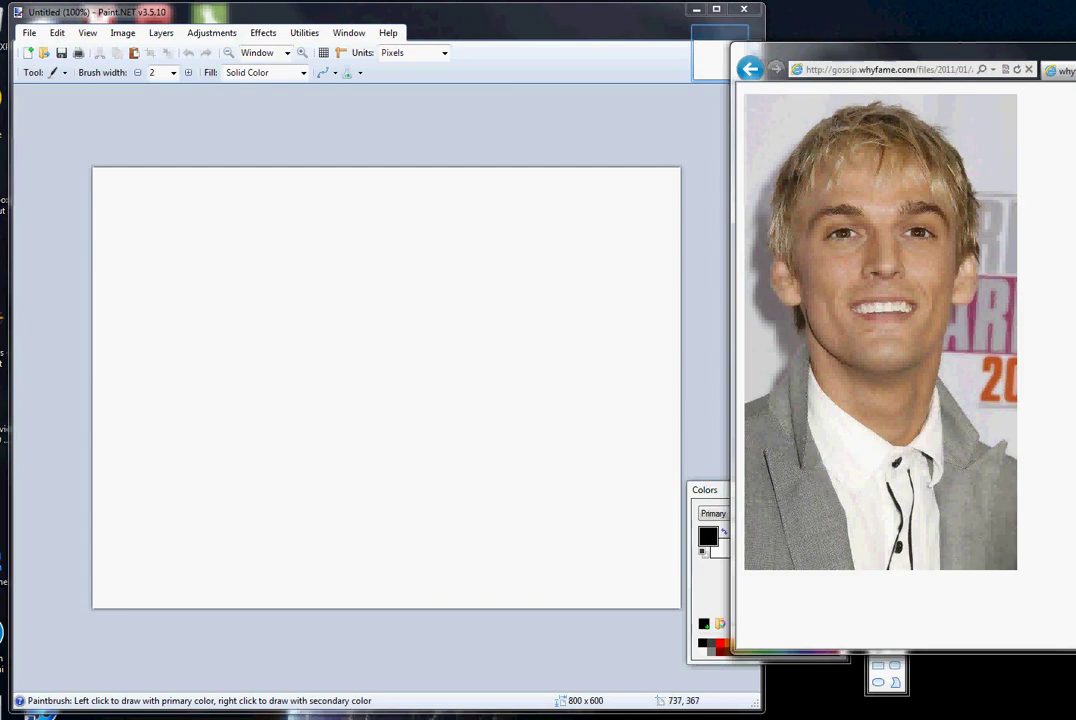
{"action": "left_click", "coordinate": [705, 535]}
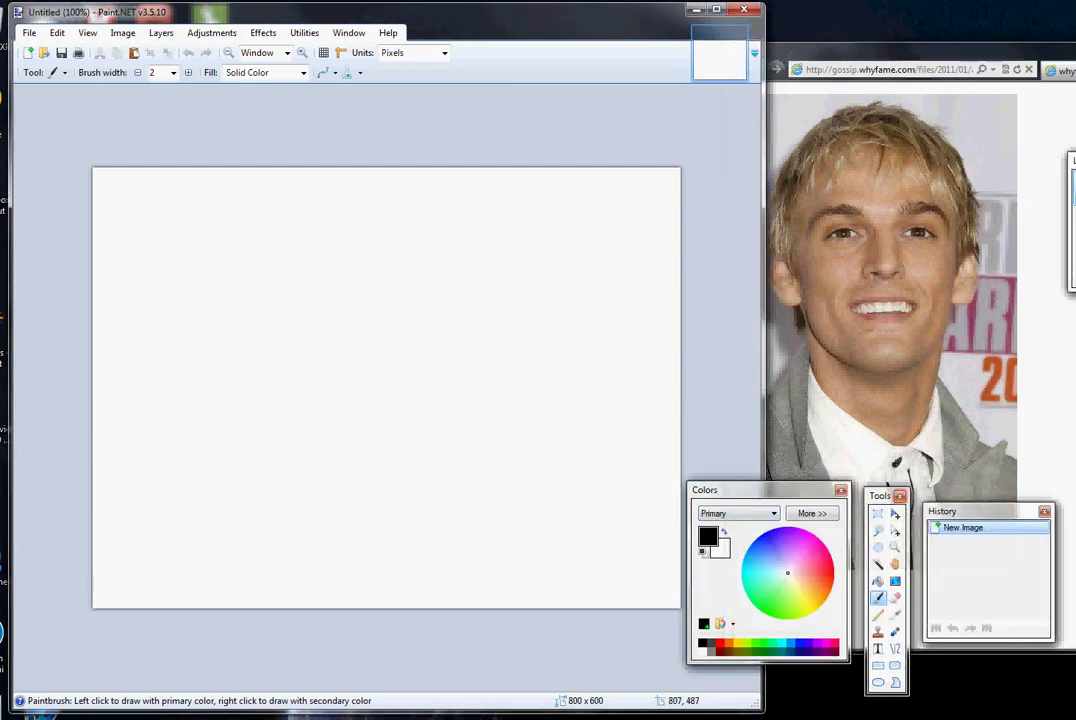
{"action": "left_click_drag", "start_coordinate": [880, 495], "coordinate": [709, 260]}
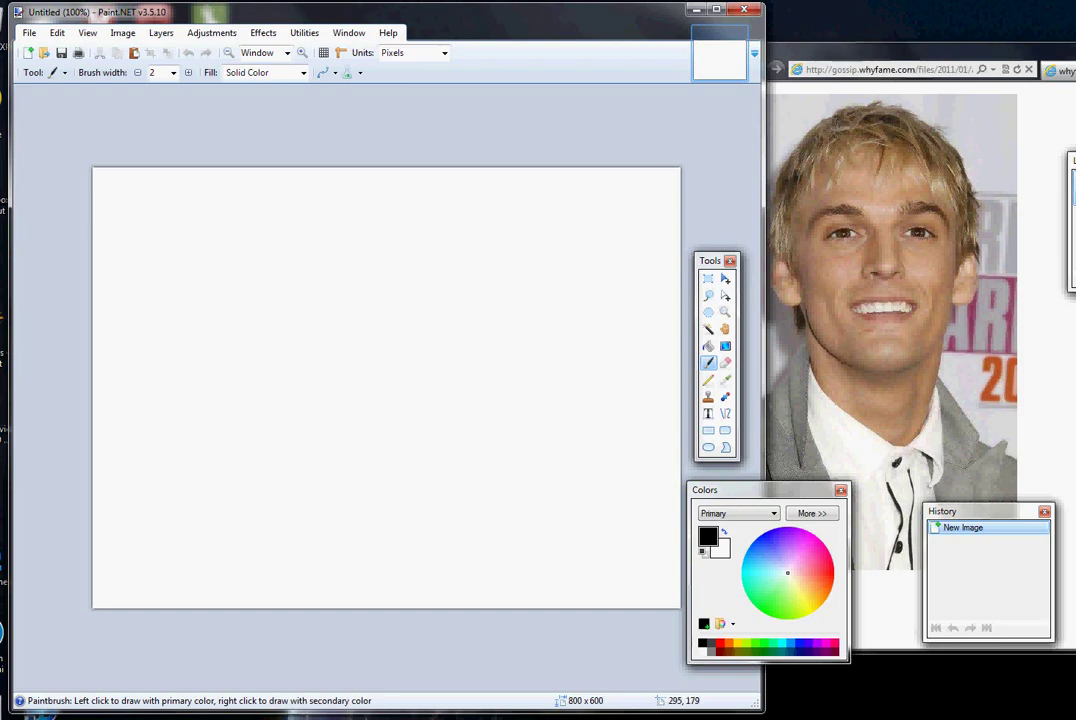
- Draw the U-shaped face outline and two neck lines running to the canvas edge with the black 2-pixel Paintbrush
{"action": "mouse_move", "coordinate": [263, 300]}
{"action": "left_mouse_down"}
{"action": "mouse_move", "coordinate": [260, 421]}
{"action": "mouse_move", "coordinate": [291, 492]}
{"action": "mouse_move", "coordinate": [331, 507]}
{"action": "mouse_move", "coordinate": [420, 507]}
{"action": "mouse_move", "coordinate": [463, 461]}
{"action": "mouse_move", "coordinate": [476, 273]}
{"action": "left_mouse_up"}
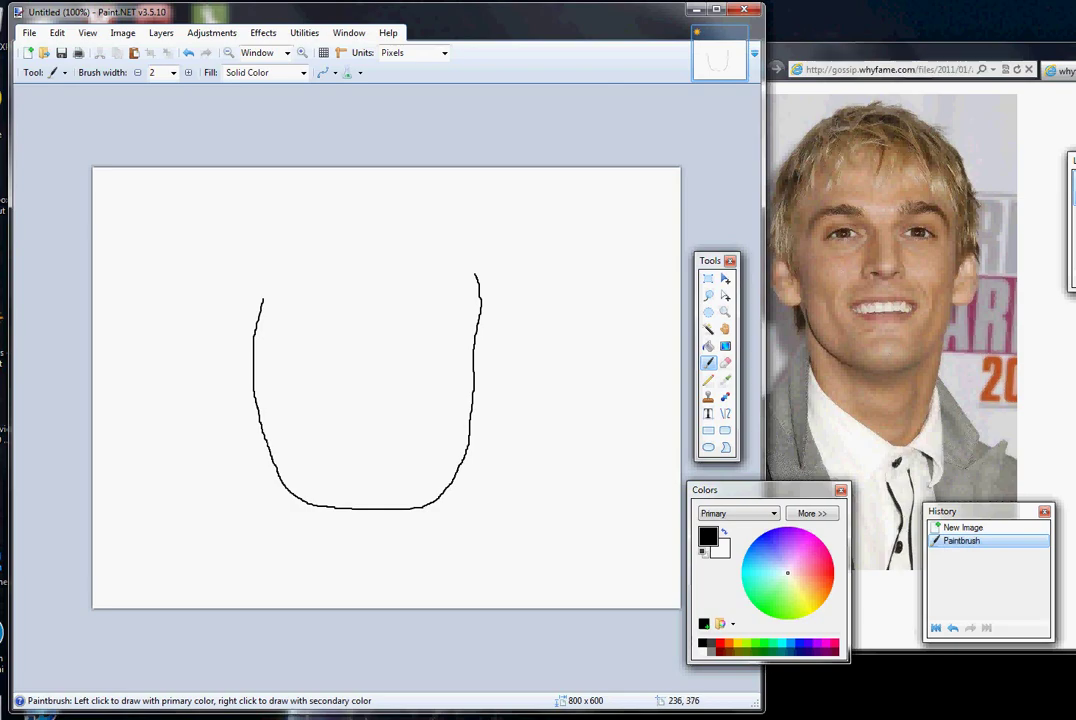
{"action": "left_click_drag", "start_coordinate": [264, 442], "coordinate": [257, 606]}
{"action": "left_click_drag", "start_coordinate": [470, 448], "coordinate": [461, 646]}
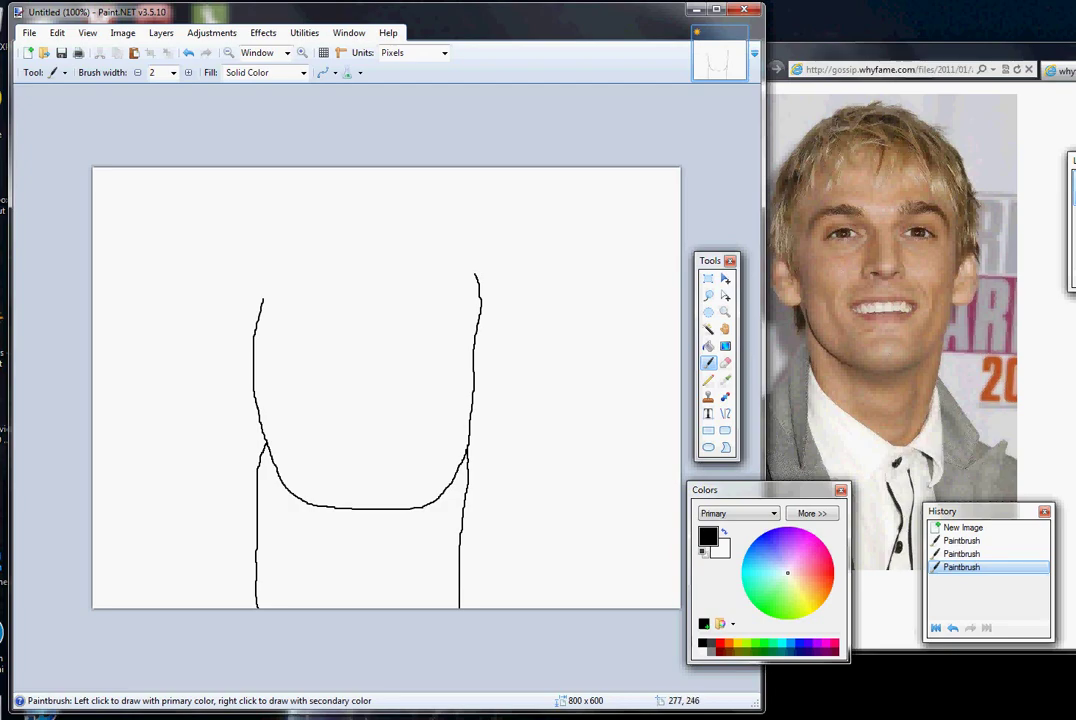
- Draw an ear on each side of the face and short hair strands below the left ear
{"action": "mouse_move", "coordinate": [256, 328]}
{"action": "left_mouse_down"}
{"action": "mouse_move", "coordinate": [229, 321]}
{"action": "mouse_move", "coordinate": [224, 358]}
{"action": "mouse_move", "coordinate": [256, 401]}
{"action": "left_mouse_up"}
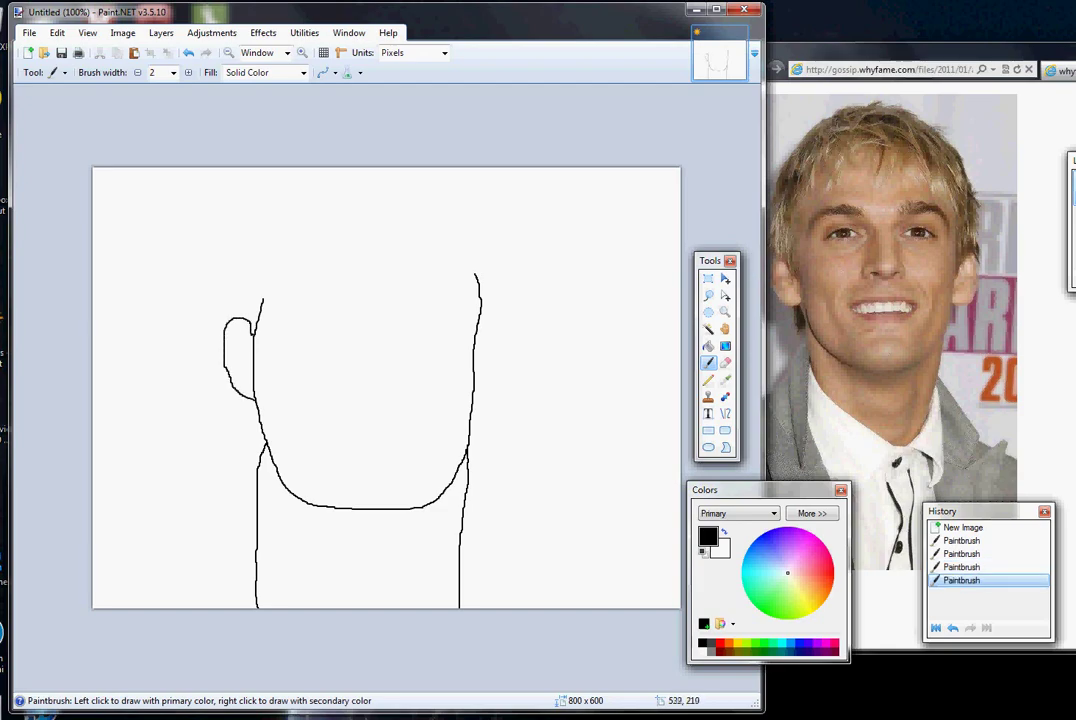
{"action": "mouse_move", "coordinate": [476, 327]}
{"action": "left_mouse_down"}
{"action": "mouse_move", "coordinate": [500, 324]}
{"action": "mouse_move", "coordinate": [501, 345]}
{"action": "mouse_move", "coordinate": [477, 384]}
{"action": "left_mouse_up"}
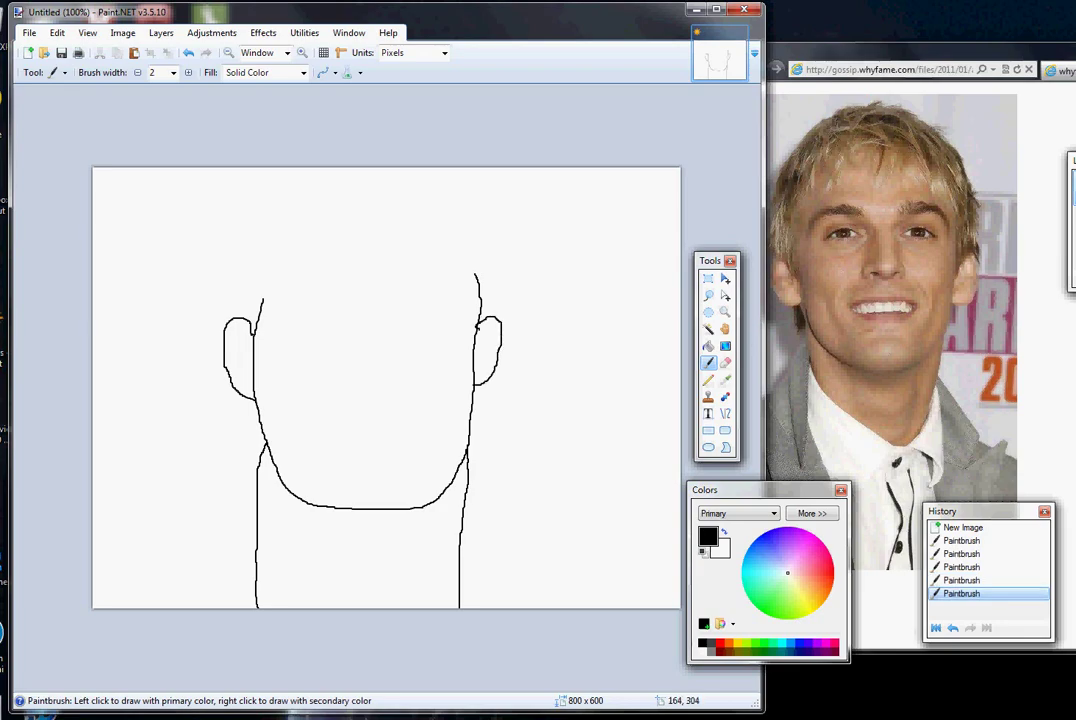
{"action": "mouse_move", "coordinate": [248, 398]}
{"action": "left_mouse_down"}
{"action": "mouse_move", "coordinate": [245, 431]}
{"action": "mouse_move", "coordinate": [253, 441]}
{"action": "mouse_move", "coordinate": [256, 414]}
{"action": "mouse_move", "coordinate": [257, 440]}
{"action": "left_mouse_up"}
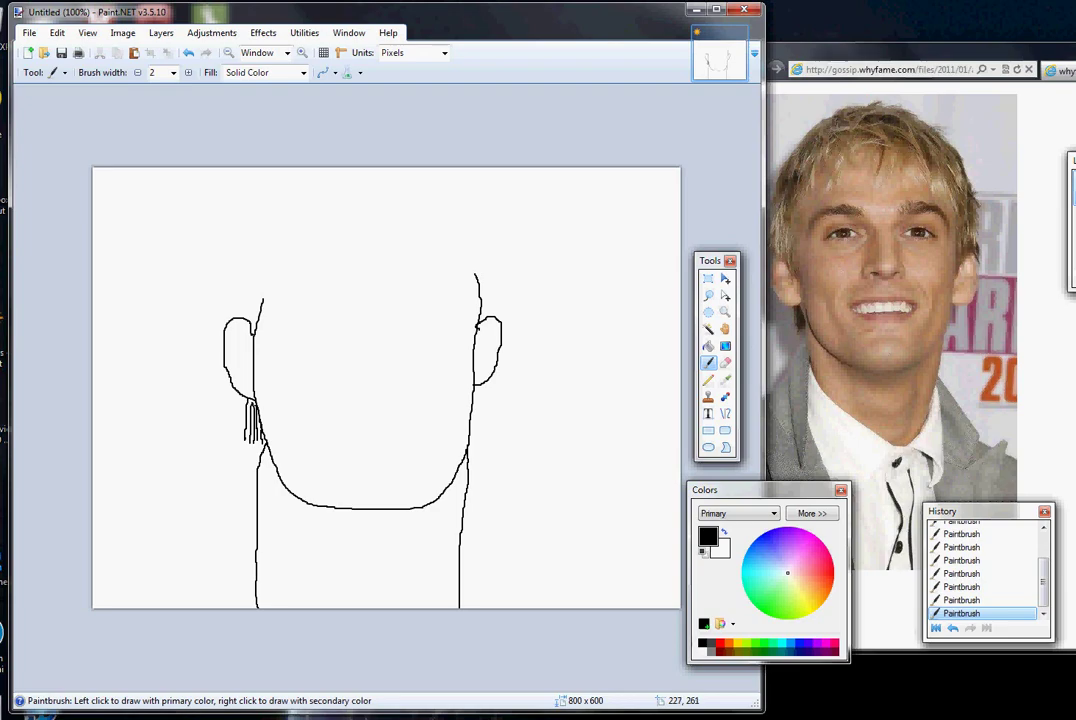
- Draw curved fringe strands across the forehead from the left side of the face to the right
{"action": "mouse_move", "coordinate": [267, 286]}
{"action": "left_mouse_down"}
{"action": "mouse_move", "coordinate": [285, 300]}
{"action": "mouse_move", "coordinate": [290, 327]}
{"action": "mouse_move", "coordinate": [304, 324]}
{"action": "left_mouse_up"}
{"action": "left_click_drag", "start_coordinate": [305, 260], "coordinate": [323, 312]}
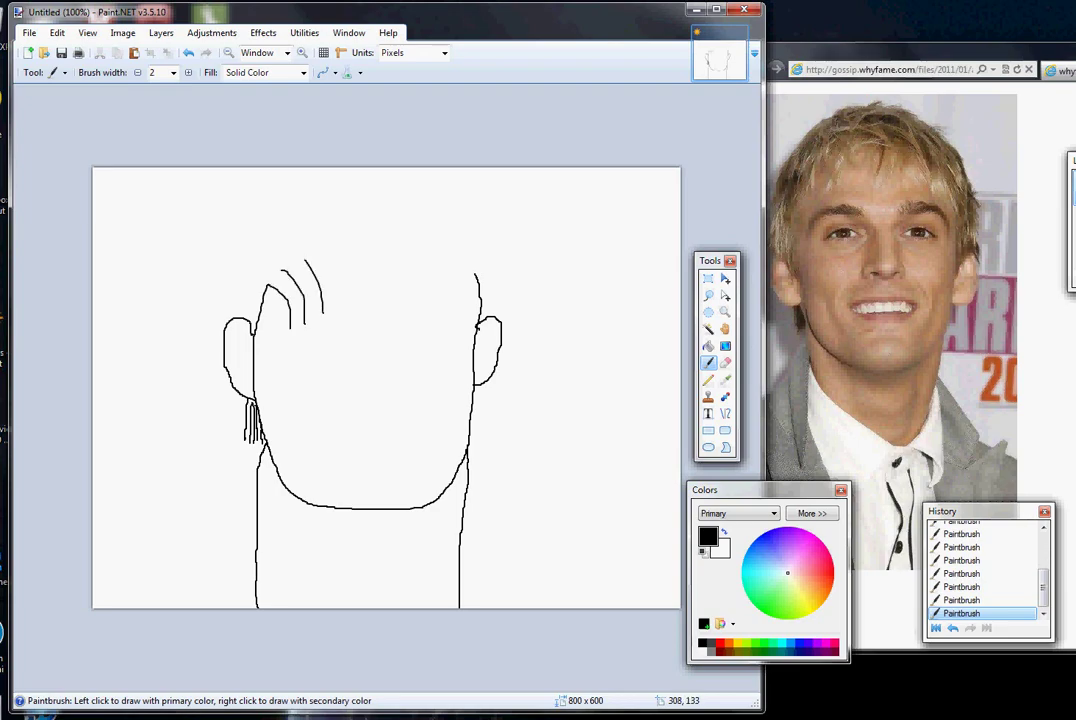
{"action": "mouse_move", "coordinate": [266, 286]}
{"action": "left_mouse_down"}
{"action": "mouse_move", "coordinate": [302, 253]}
{"action": "mouse_move", "coordinate": [330, 258]}
{"action": "mouse_move", "coordinate": [340, 314]}
{"action": "left_mouse_up"}
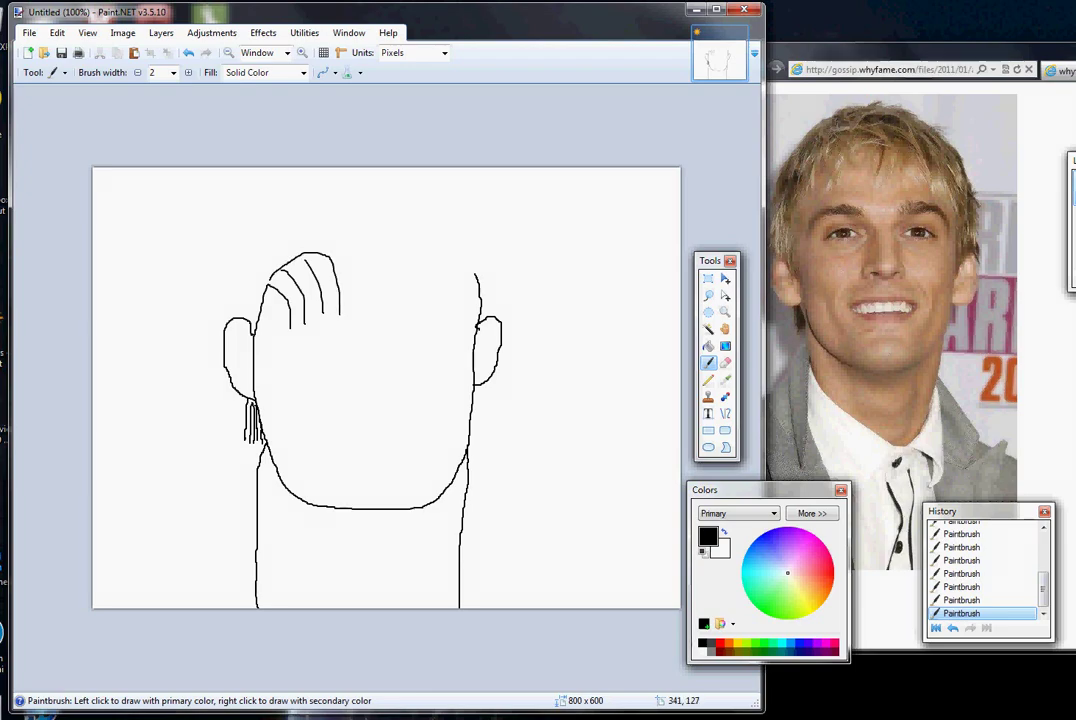
{"action": "left_click_drag", "start_coordinate": [337, 255], "coordinate": [353, 325]}
{"action": "mouse_move", "coordinate": [385, 258]}
{"action": "left_mouse_down"}
{"action": "mouse_move", "coordinate": [363, 276]}
{"action": "mouse_move", "coordinate": [354, 319]}
{"action": "left_mouse_up"}
{"action": "left_click_drag", "start_coordinate": [351, 249], "coordinate": [380, 301]}
{"action": "left_click_drag", "start_coordinate": [368, 250], "coordinate": [386, 316]}
{"action": "mouse_move", "coordinate": [397, 252]}
{"action": "left_mouse_down"}
{"action": "mouse_move", "coordinate": [415, 307]}
{"action": "mouse_move", "coordinate": [443, 259]}
{"action": "mouse_move", "coordinate": [426, 303]}
{"action": "mouse_move", "coordinate": [453, 268]}
{"action": "mouse_move", "coordinate": [449, 320]}
{"action": "left_mouse_up"}
- Outline the top of the hair above the fringe with long, overlapping curved strokes
{"action": "left_click_drag", "start_coordinate": [253, 298], "coordinate": [283, 221]}
{"action": "mouse_move", "coordinate": [257, 261]}
{"action": "left_mouse_down"}
{"action": "mouse_move", "coordinate": [318, 234]}
{"action": "mouse_move", "coordinate": [328, 242]}
{"action": "mouse_move", "coordinate": [290, 214]}
{"action": "mouse_move", "coordinate": [356, 250]}
{"action": "mouse_move", "coordinate": [403, 224]}
{"action": "left_mouse_up"}
{"action": "mouse_move", "coordinate": [343, 252]}
{"action": "left_mouse_down"}
{"action": "mouse_move", "coordinate": [394, 240]}
{"action": "mouse_move", "coordinate": [309, 227]}
{"action": "left_mouse_up"}
{"action": "mouse_move", "coordinate": [290, 240]}
{"action": "left_mouse_down"}
{"action": "mouse_move", "coordinate": [425, 245]}
{"action": "mouse_move", "coordinate": [450, 220]}
{"action": "mouse_move", "coordinate": [480, 255]}
{"action": "left_mouse_up"}
{"action": "mouse_move", "coordinate": [340, 229]}
{"action": "left_mouse_down"}
{"action": "mouse_move", "coordinate": [469, 240]}
{"action": "mouse_move", "coordinate": [439, 309]}
{"action": "left_mouse_up"}
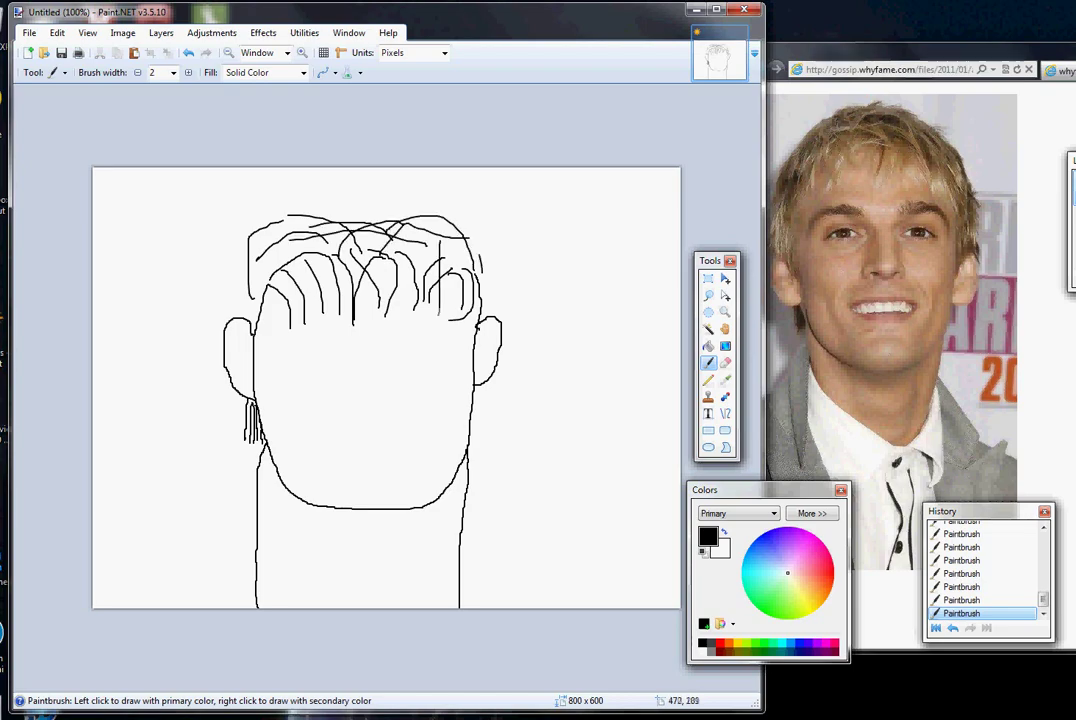
- Add more crossing strands to the sides and crown of the hair and draw inner contour lines in both ears
{"action": "mouse_move", "coordinate": [250, 321]}
{"action": "left_mouse_down"}
{"action": "mouse_move", "coordinate": [262, 270]}
{"action": "mouse_move", "coordinate": [312, 264]}
{"action": "left_mouse_up"}
{"action": "left_click_drag", "start_coordinate": [248, 243], "coordinate": [377, 272]}
{"action": "left_click_drag", "start_coordinate": [403, 210], "coordinate": [289, 287]}
{"action": "left_click_drag", "start_coordinate": [443, 199], "coordinate": [447, 305]}
{"action": "left_click_drag", "start_coordinate": [431, 223], "coordinate": [377, 268]}
{"action": "left_click_drag", "start_coordinate": [244, 330], "coordinate": [246, 368]}
{"action": "mouse_move", "coordinate": [480, 339]}
{"action": "left_mouse_down"}
{"action": "mouse_move", "coordinate": [477, 371]}
{"action": "mouse_move", "coordinate": [486, 342]}
{"action": "mouse_move", "coordinate": [479, 353]}
{"action": "left_mouse_up"}
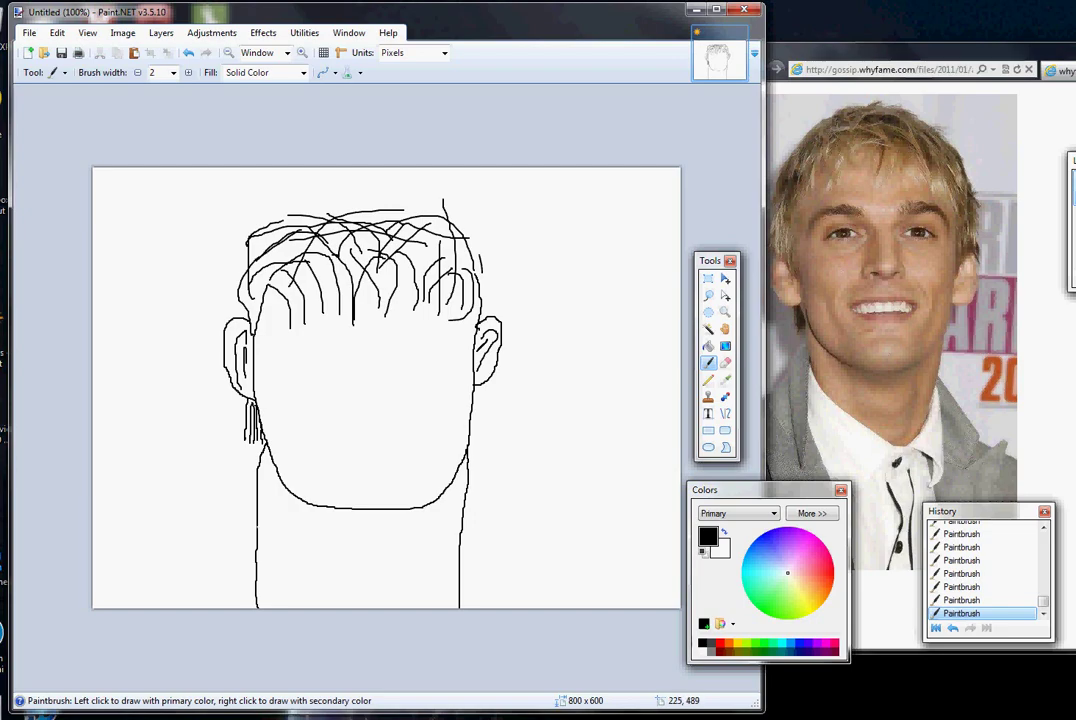
- Draw the curved neckline across the neck and the shirt collar on both sides with its top button
{"action": "mouse_move", "coordinate": [261, 536]}
{"action": "left_mouse_down"}
{"action": "mouse_move", "coordinate": [330, 593]}
{"action": "mouse_move", "coordinate": [383, 600]}
{"action": "mouse_move", "coordinate": [418, 593]}
{"action": "mouse_move", "coordinate": [456, 549]}
{"action": "left_mouse_up"}
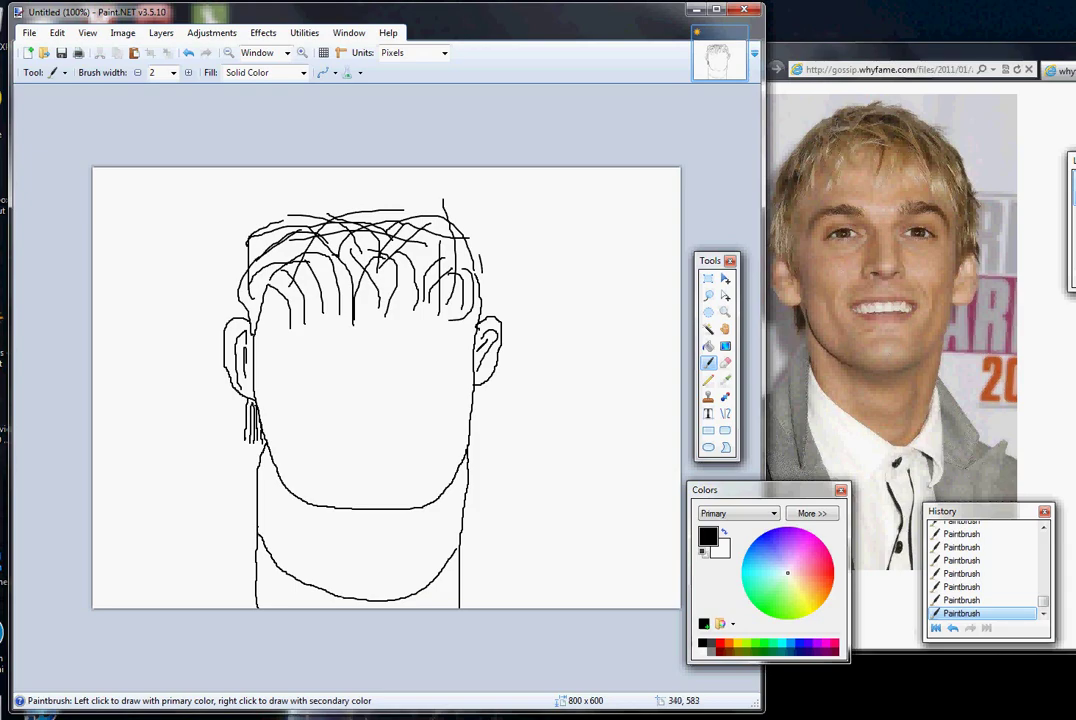
{"action": "left_click_drag", "start_coordinate": [355, 601], "coordinate": [323, 608]}
{"action": "left_click_drag", "start_coordinate": [259, 533], "coordinate": [222, 608]}
{"action": "mouse_move", "coordinate": [464, 552]}
{"action": "left_mouse_down"}
{"action": "mouse_move", "coordinate": [518, 546]}
{"action": "mouse_move", "coordinate": [518, 635]}
{"action": "mouse_move", "coordinate": [484, 606]}
{"action": "mouse_move", "coordinate": [511, 584]}
{"action": "left_mouse_up"}
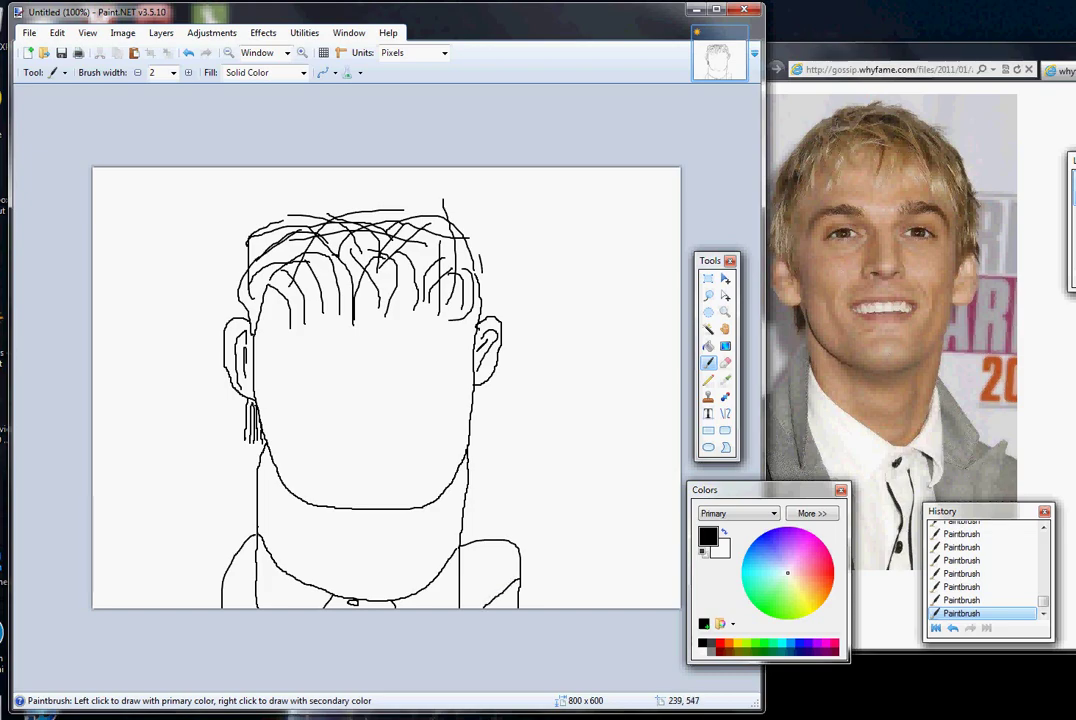
{"action": "left_click_drag", "start_coordinate": [222, 580], "coordinate": [246, 606]}
- Draw the nose in the middle of the face and an open mouth with a row of teeth below it
{"action": "mouse_move", "coordinate": [357, 344]}
{"action": "left_mouse_down"}
{"action": "mouse_move", "coordinate": [342, 398]}
{"action": "mouse_move", "coordinate": [349, 412]}
{"action": "mouse_move", "coordinate": [389, 412]}
{"action": "mouse_move", "coordinate": [376, 347]}
{"action": "left_mouse_up"}
{"action": "mouse_move", "coordinate": [325, 444]}
{"action": "left_mouse_down"}
{"action": "mouse_move", "coordinate": [412, 446]}
{"action": "mouse_move", "coordinate": [395, 470]}
{"action": "mouse_move", "coordinate": [367, 473]}
{"action": "mouse_move", "coordinate": [337, 472]}
{"action": "mouse_move", "coordinate": [324, 450]}
{"action": "mouse_move", "coordinate": [336, 449]}
{"action": "left_mouse_up"}
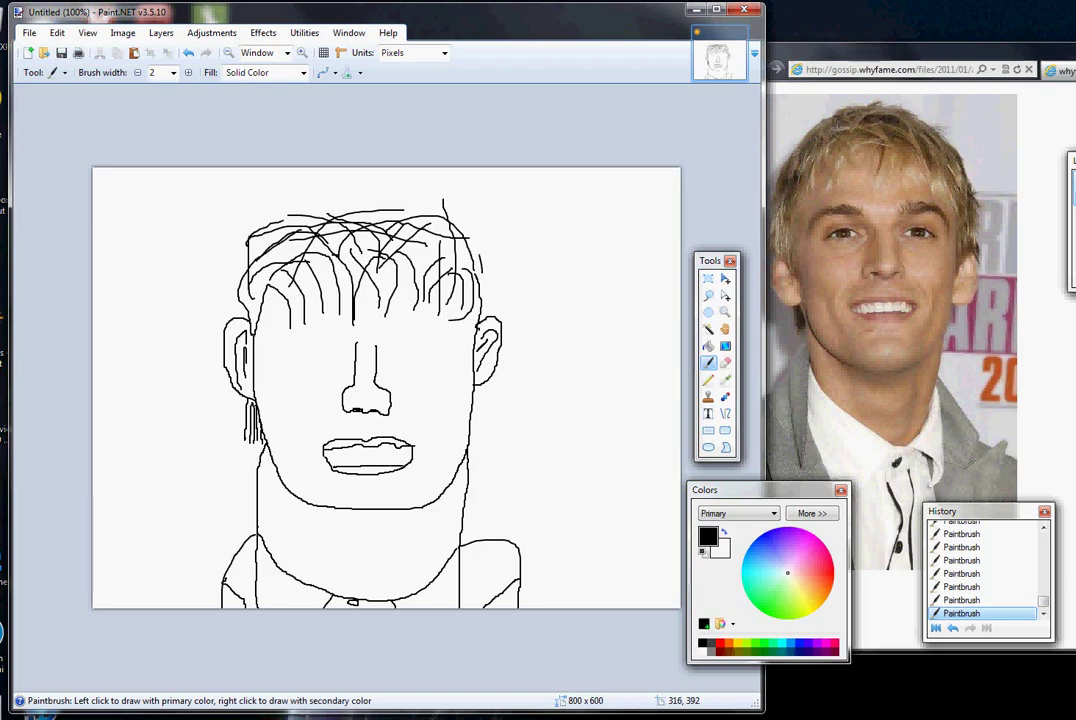
{"action": "left_click_drag", "start_coordinate": [338, 460], "coordinate": [337, 454]}
- Paint a pink gum line along the upper teeth with the brush width set to 3
{"action": "left_click", "coordinate": [813, 570]}
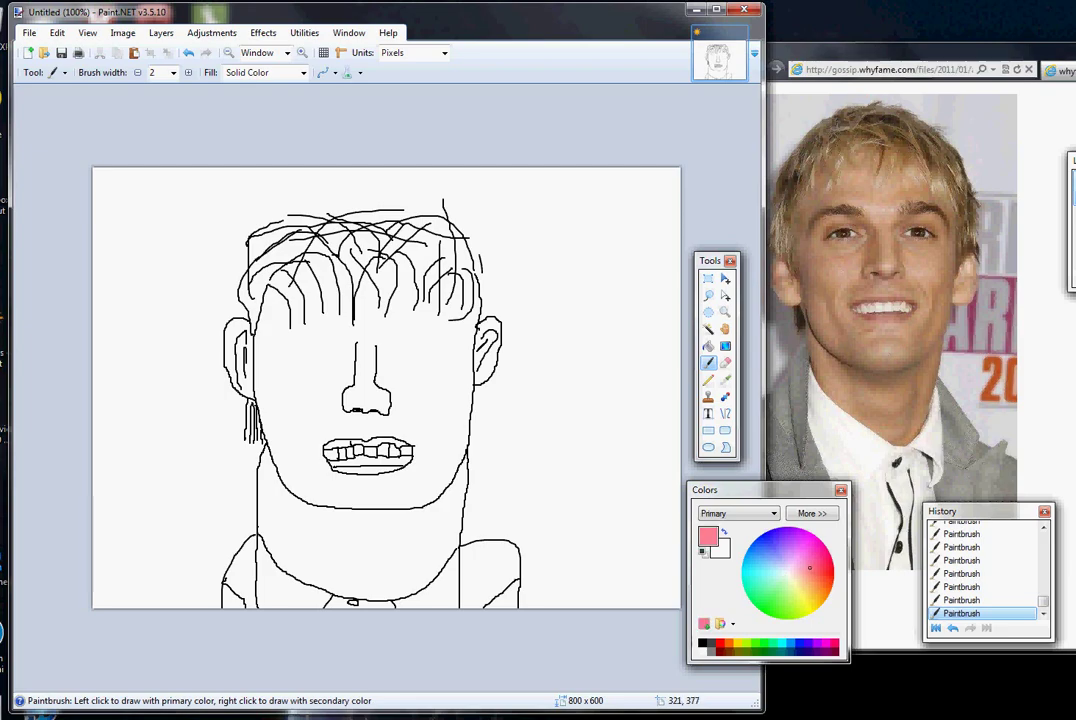
{"action": "left_click", "coordinate": [173, 72]}
{"action": "left_click", "coordinate": [160, 107]}
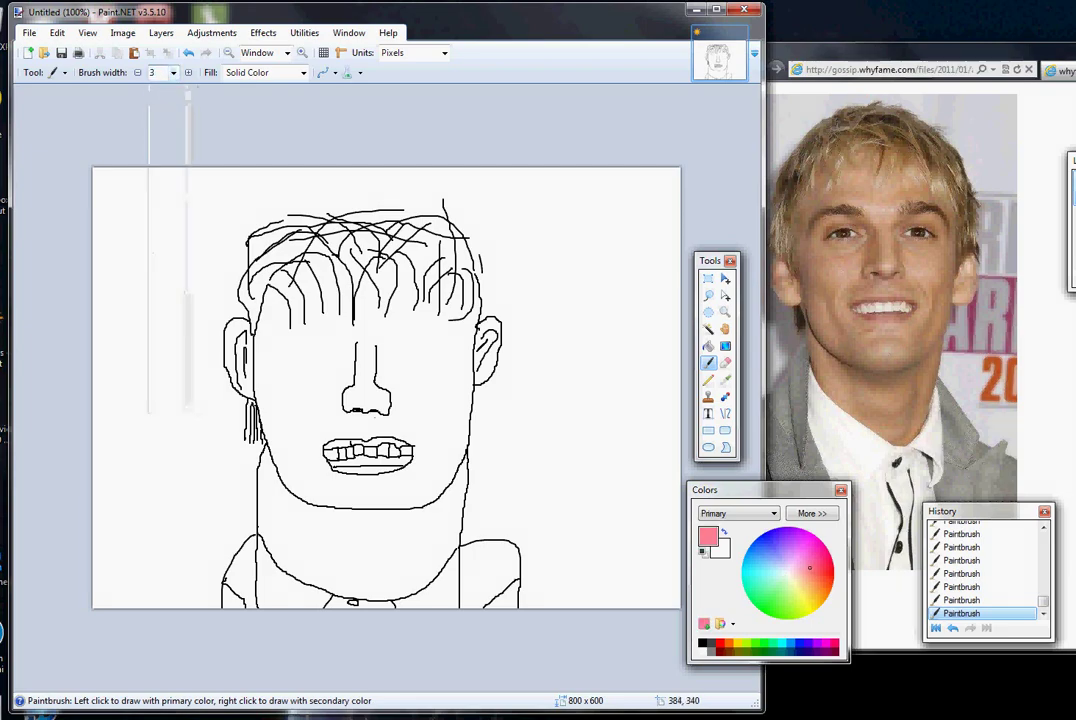
{"action": "left_click_drag", "start_coordinate": [325, 453], "coordinate": [333, 451]}
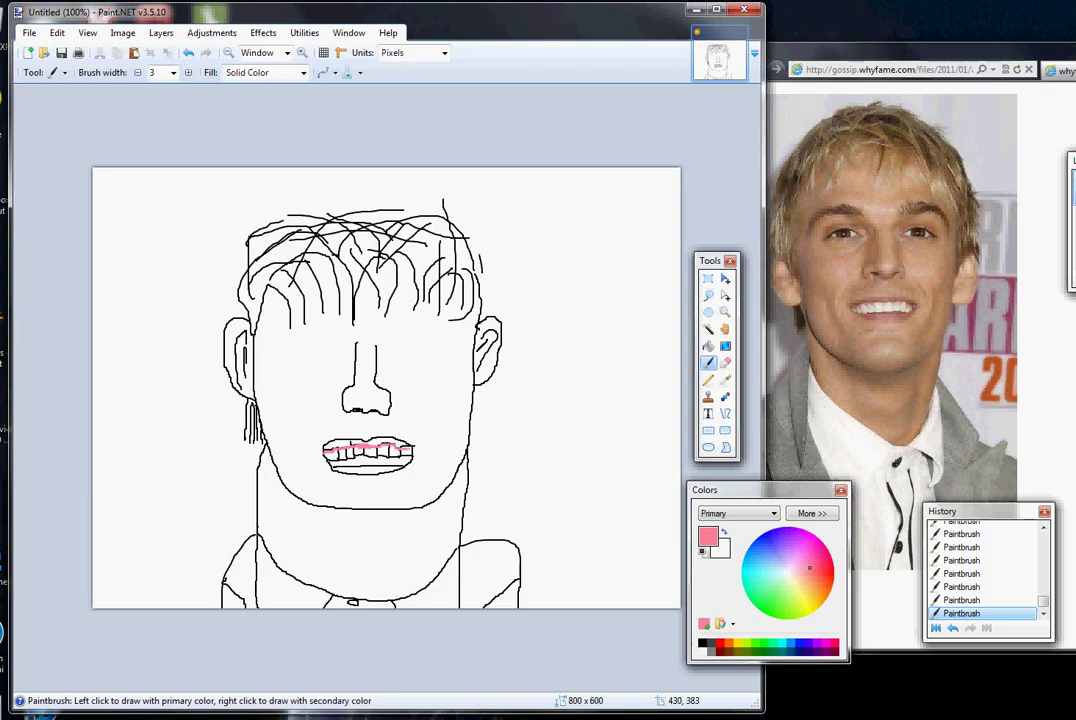
- Draw an eye with lid and iris details on each side of the nose in black with brush width 2
{"action": "left_click", "coordinate": [173, 72]}
{"action": "scroll", "coordinate": [168, 98], "scroll_direction": "up", "scroll_amount": 1}
{"action": "left_click", "coordinate": [160, 99]}
{"action": "left_click", "coordinate": [703, 643]}
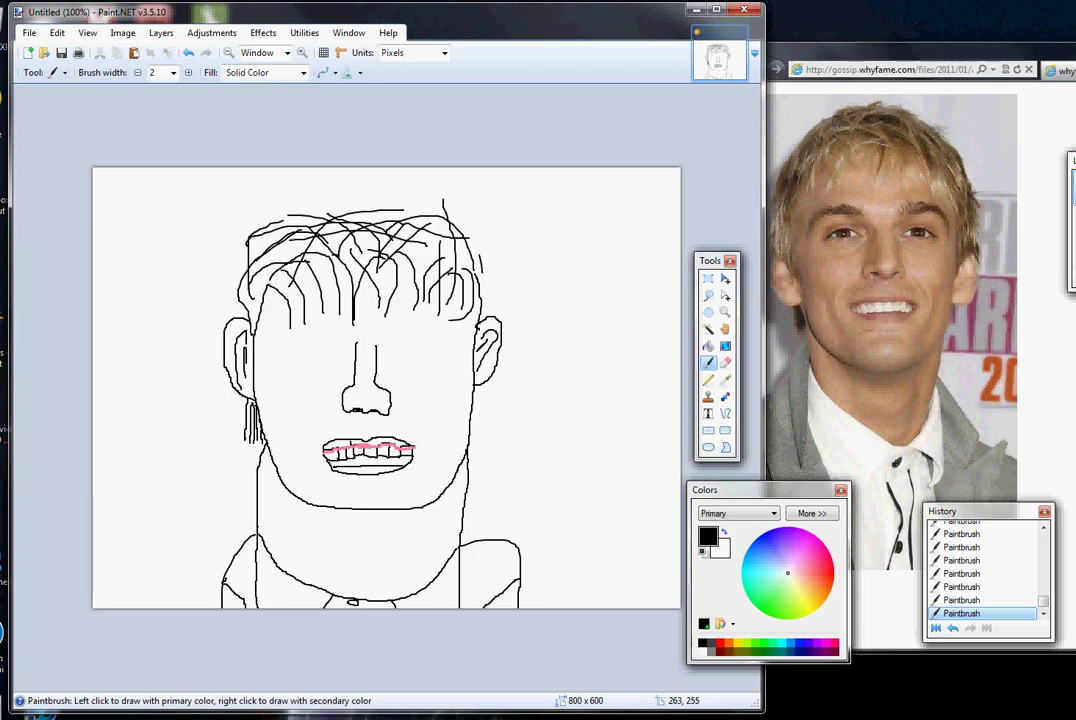
{"action": "mouse_move", "coordinate": [285, 351]}
{"action": "left_mouse_down"}
{"action": "mouse_move", "coordinate": [335, 348]}
{"action": "mouse_move", "coordinate": [311, 364]}
{"action": "mouse_move", "coordinate": [287, 354]}
{"action": "left_mouse_up"}
{"action": "key", "text": "ctrl+z"}
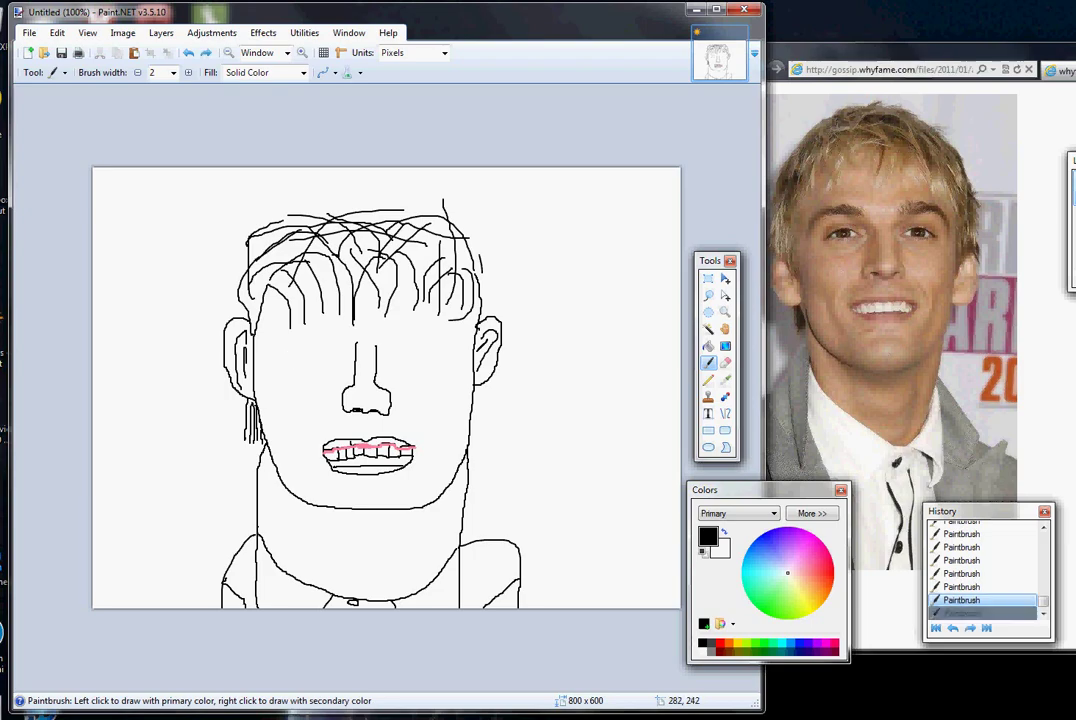
{"action": "mouse_move", "coordinate": [311, 341]}
{"action": "left_mouse_down"}
{"action": "mouse_move", "coordinate": [340, 351]}
{"action": "mouse_move", "coordinate": [316, 363]}
{"action": "mouse_move", "coordinate": [339, 350]}
{"action": "left_mouse_up"}
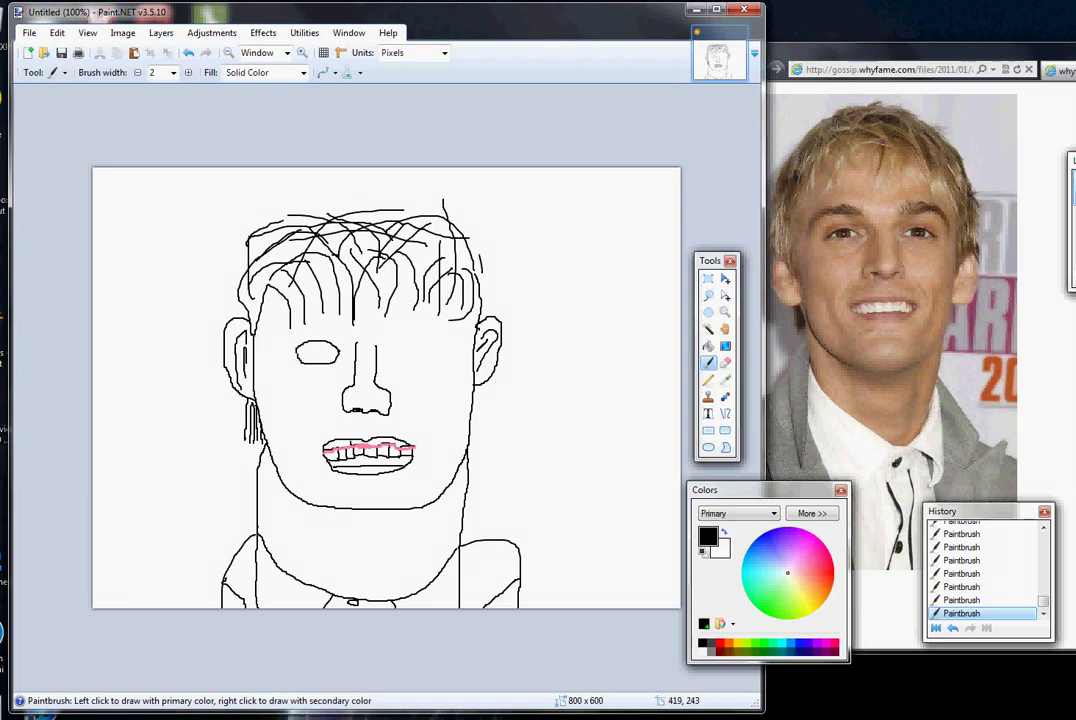
{"action": "mouse_move", "coordinate": [402, 345]}
{"action": "left_mouse_down"}
{"action": "mouse_move", "coordinate": [438, 354]}
{"action": "mouse_move", "coordinate": [403, 363]}
{"action": "mouse_move", "coordinate": [440, 358]}
{"action": "left_mouse_up"}
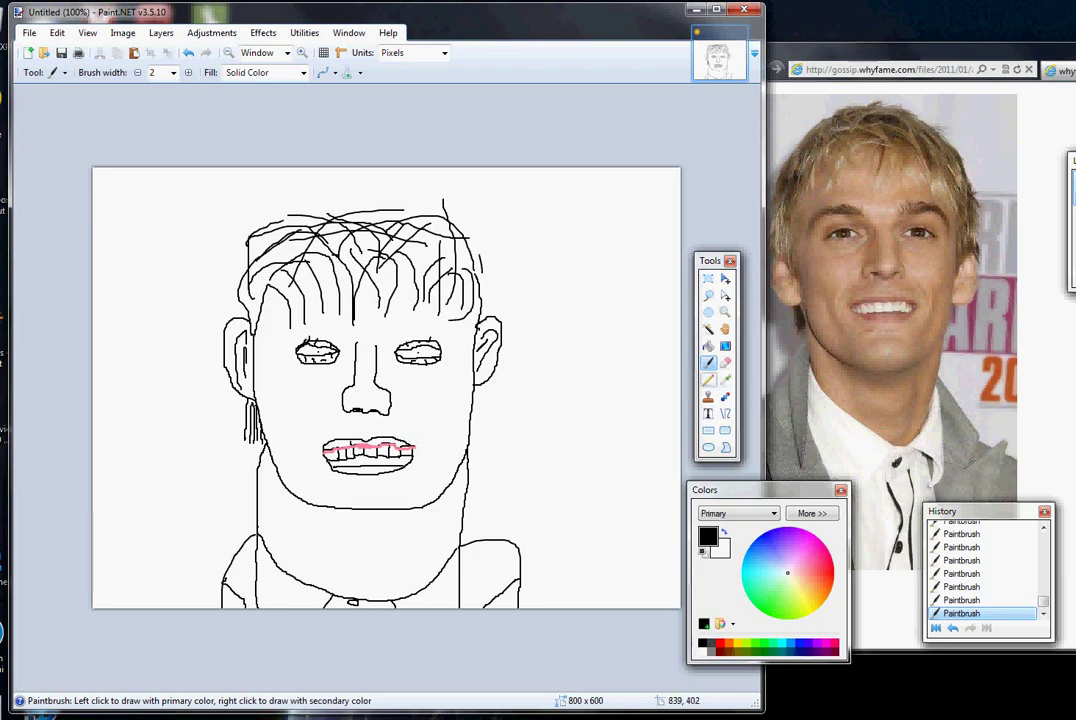
- Sketch the eyebrow above the left eye with short, thin Pencil strokes
{"action": "key", "text": "p"}
{"action": "left_click_drag", "start_coordinate": [321, 323], "coordinate": [332, 328]}
{"action": "mouse_move", "coordinate": [331, 324]}
{"action": "left_mouse_down"}
{"action": "mouse_move", "coordinate": [337, 331]}
{"action": "mouse_move", "coordinate": [311, 329]}
{"action": "left_mouse_up"}
{"action": "left_click_drag", "start_coordinate": [299, 323], "coordinate": [320, 322]}
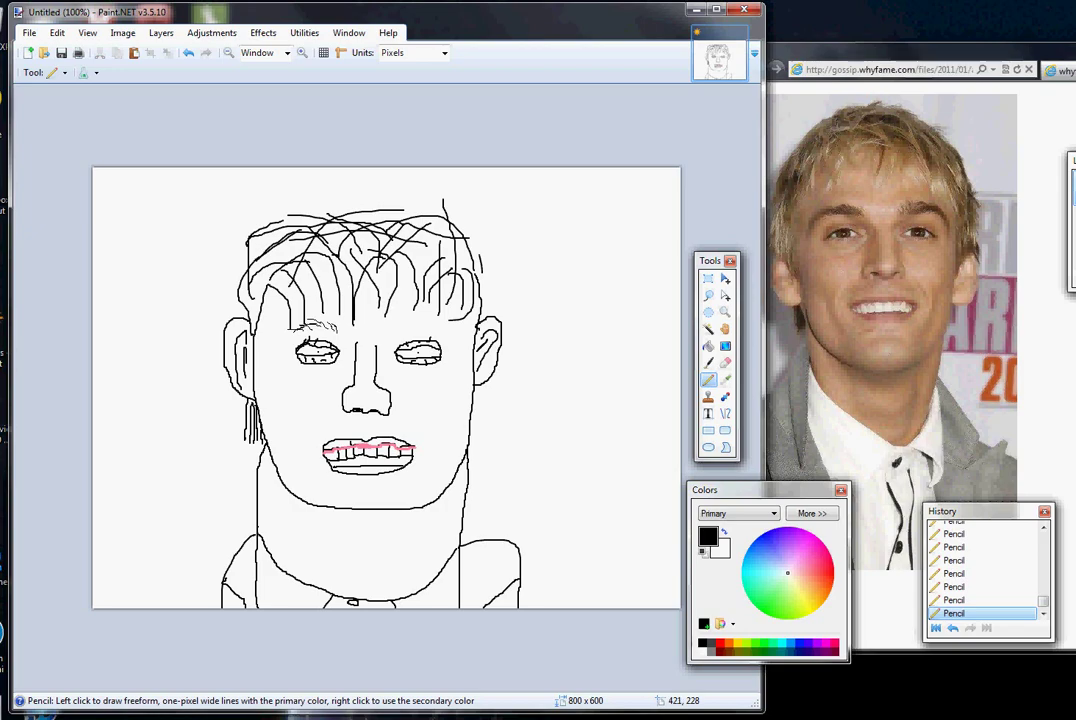